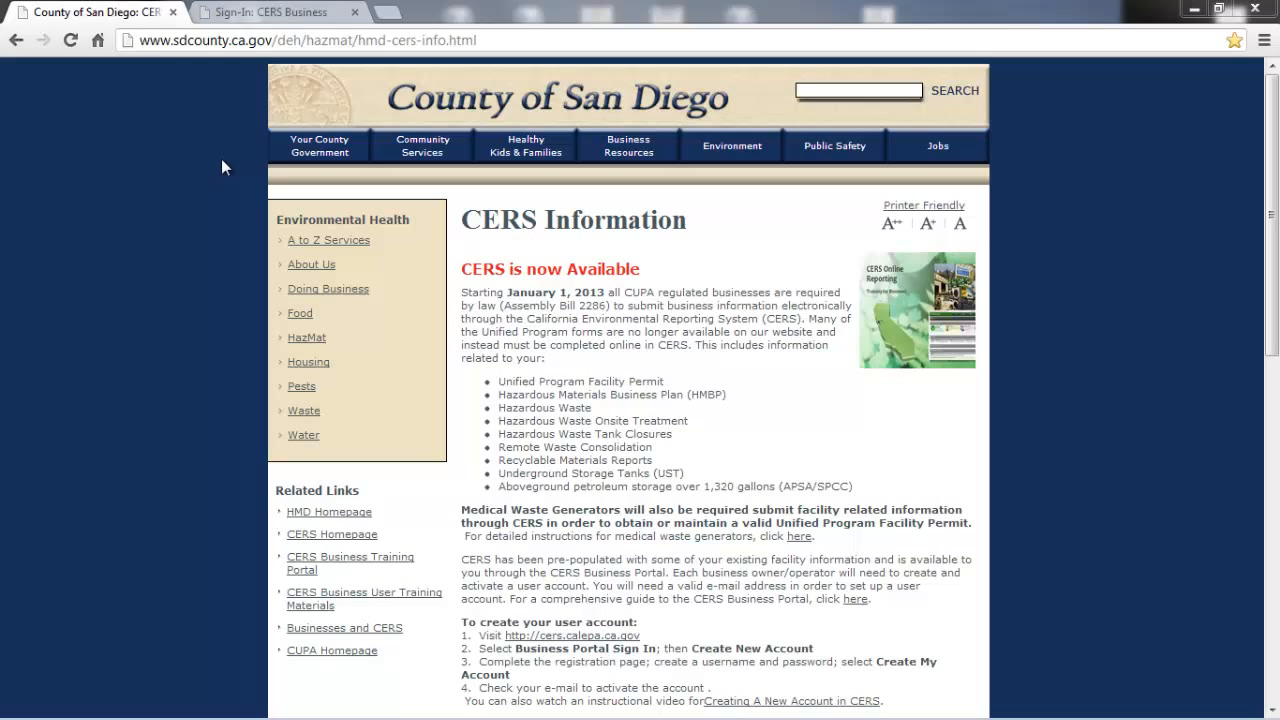
- Open cers.calepa.ca.gov in the browser and go to the Business Portal sign-in page
{"action": "left_click", "coordinate": [174, 42]}
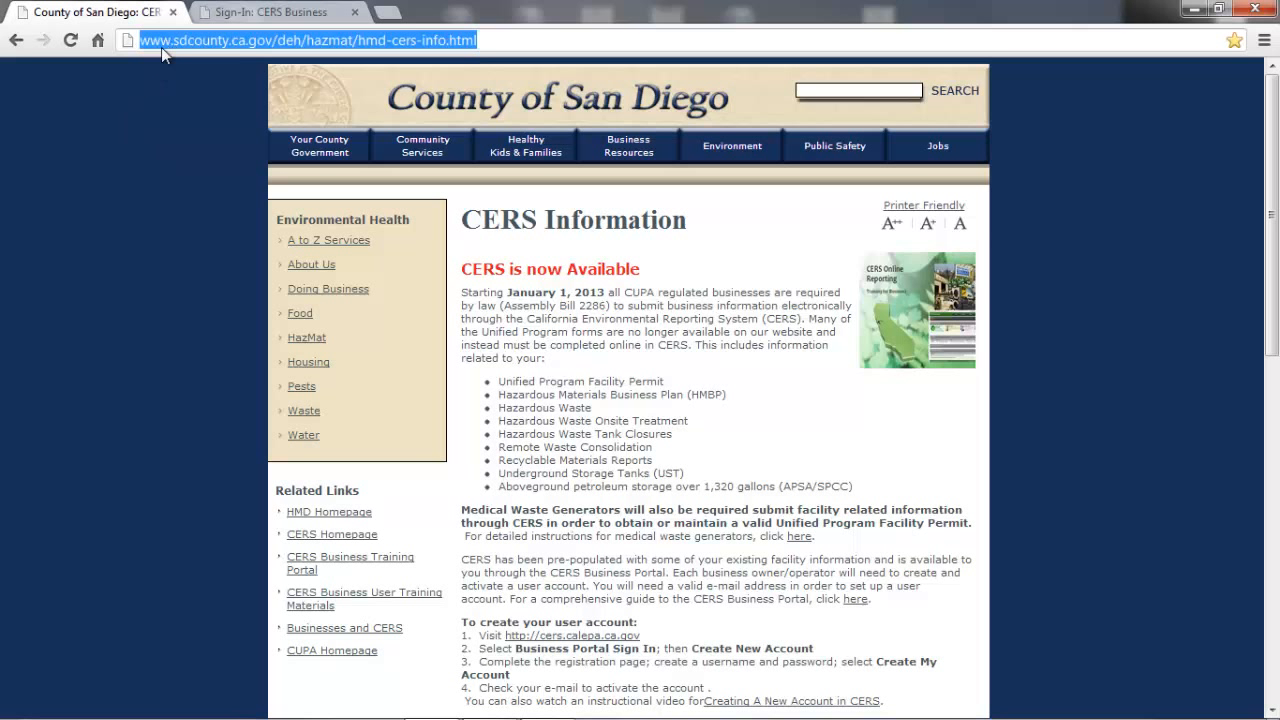
{"action": "type", "text": "cers"}
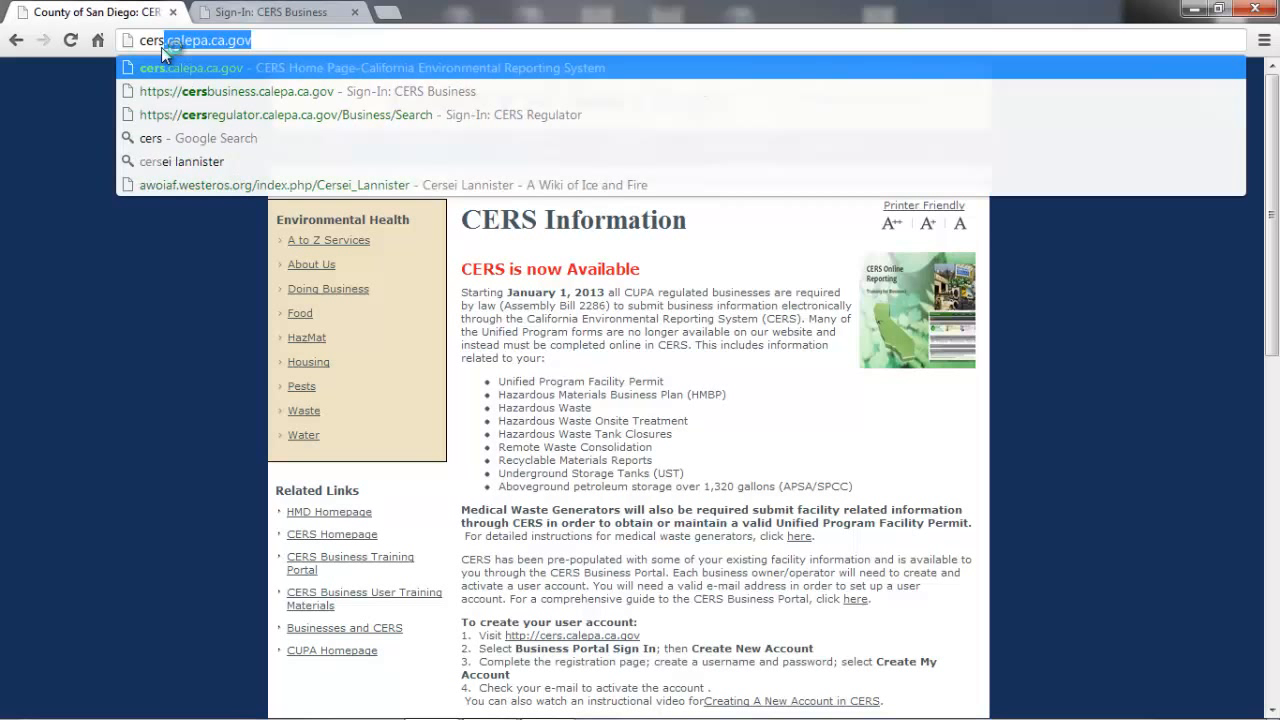
{"action": "type", "text": ".cale"}
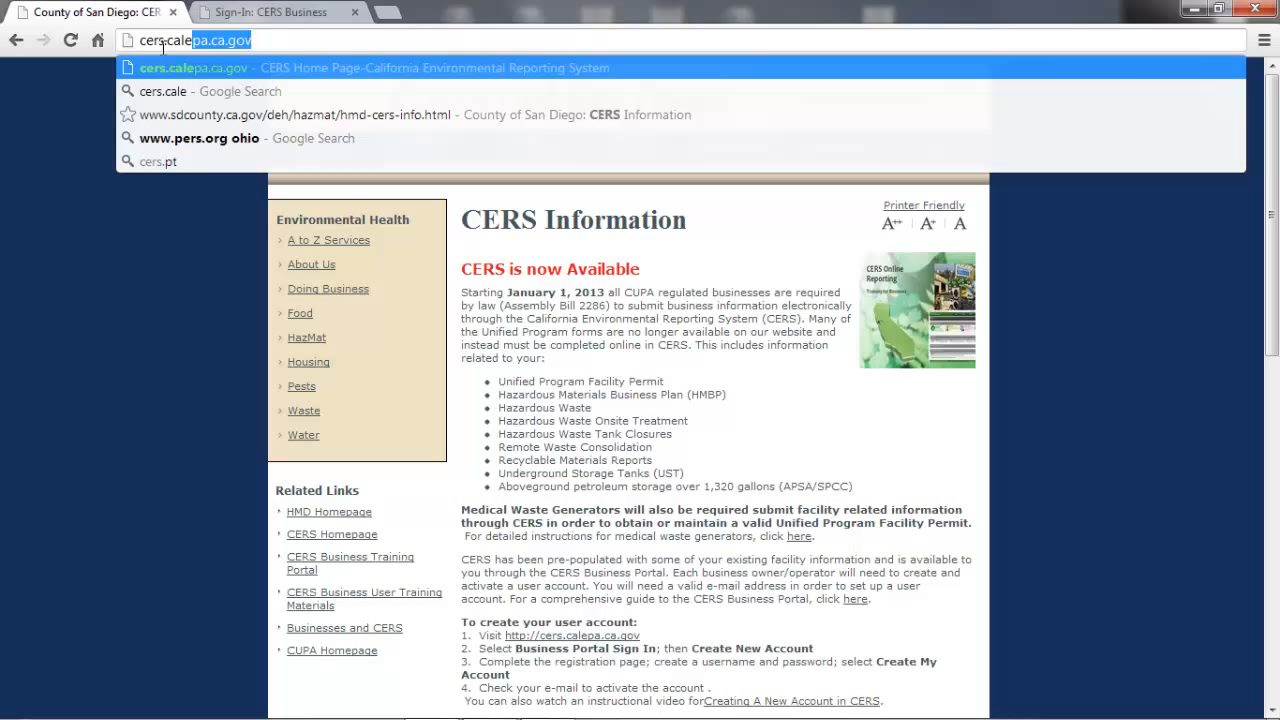
{"action": "type", "text": "pa.c"}
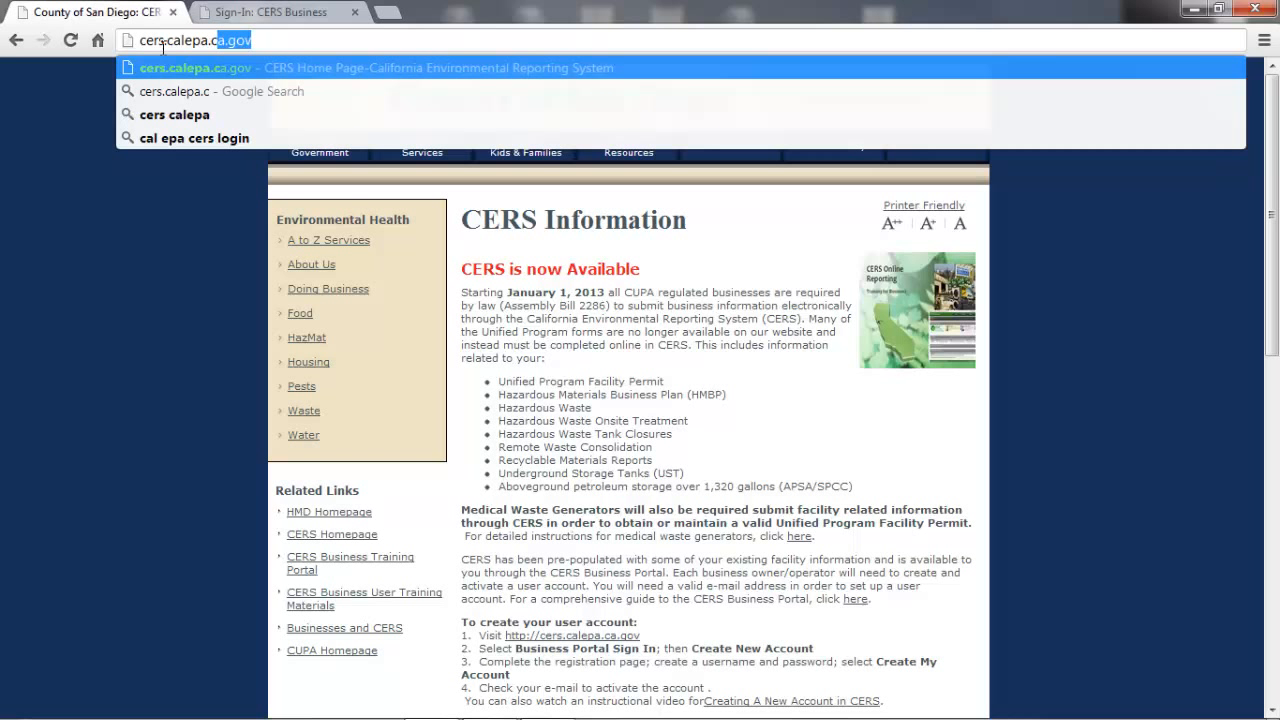
{"action": "type", "text": "a.go"}
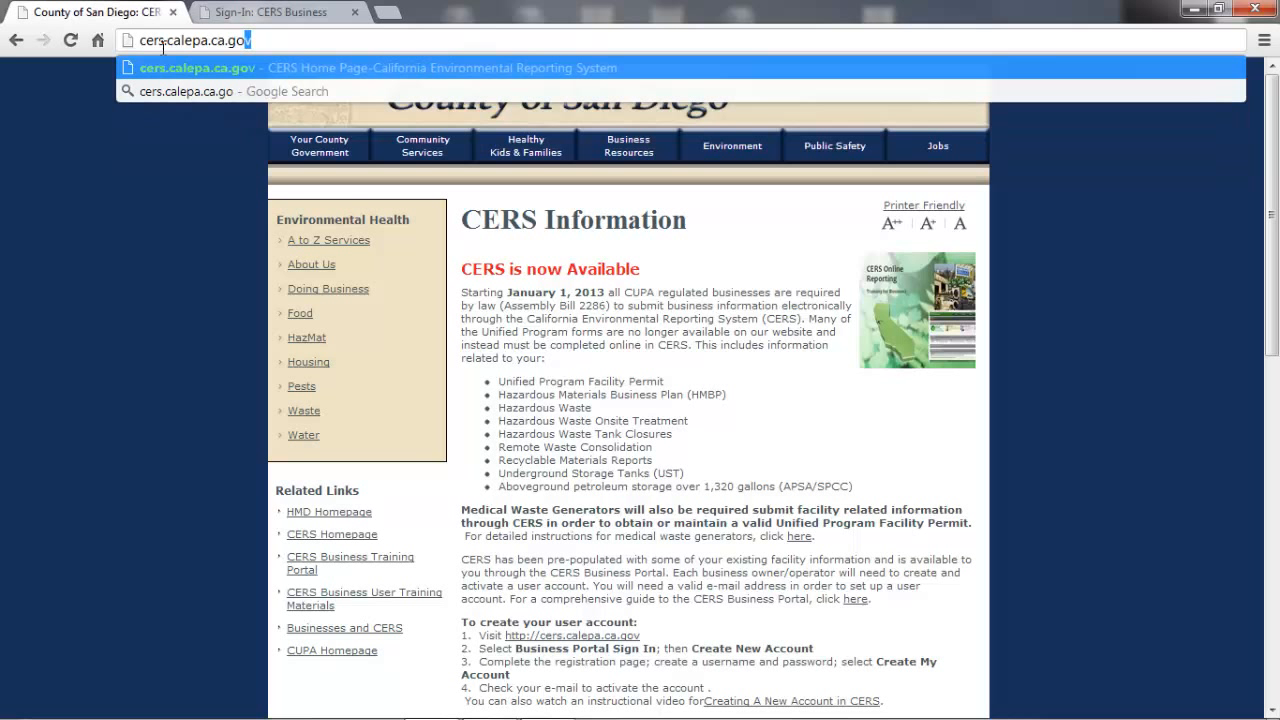
{"action": "type", "text": "v"}
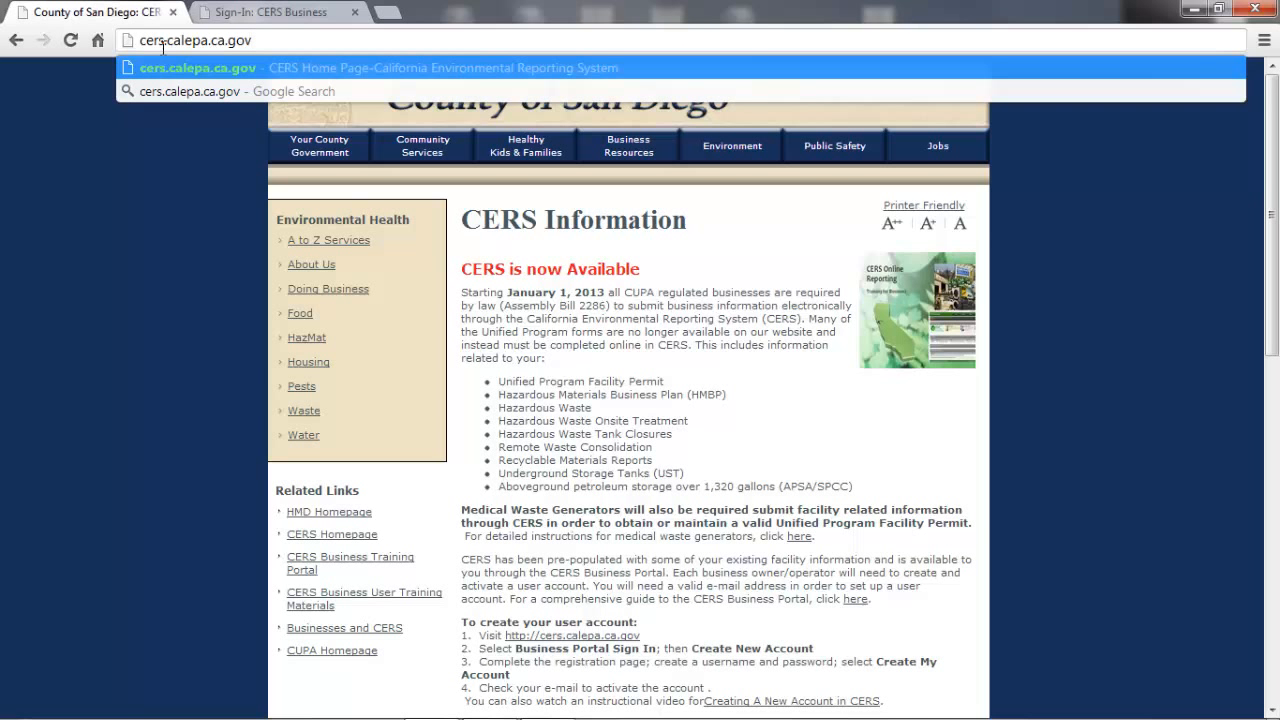
{"action": "key", "text": "Return"}
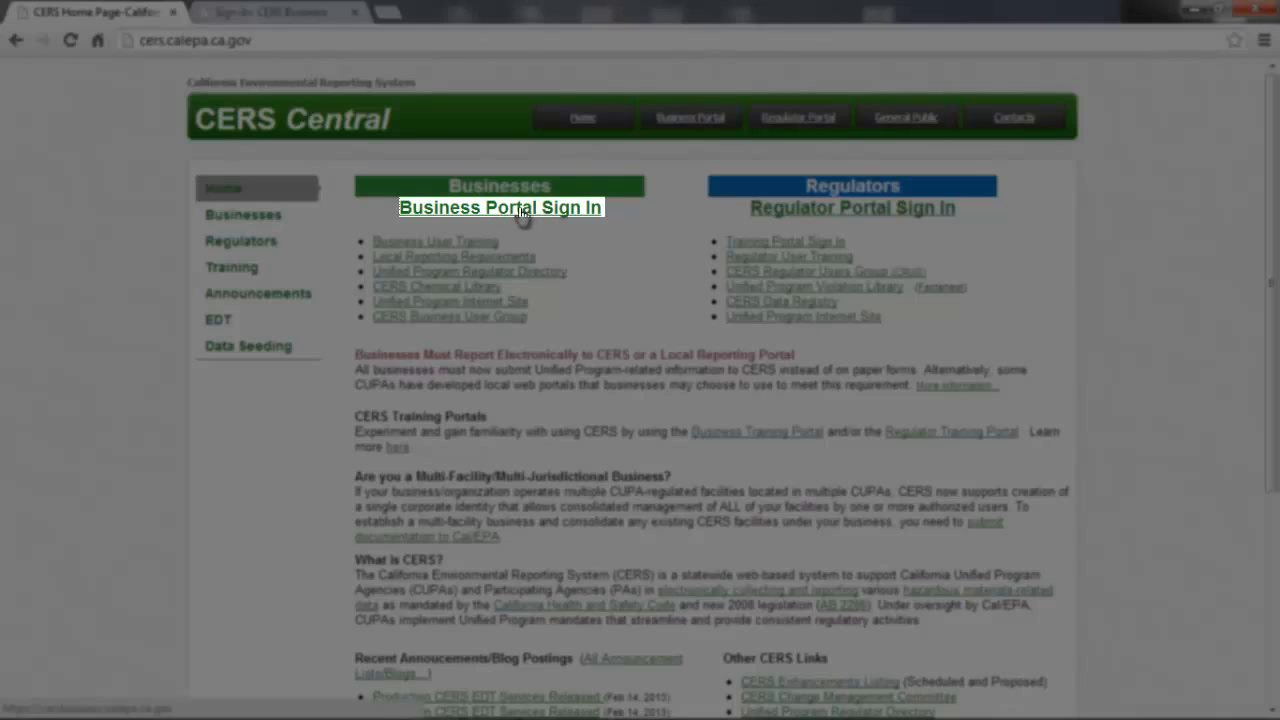
{"action": "left_click", "coordinate": [566, 212]}
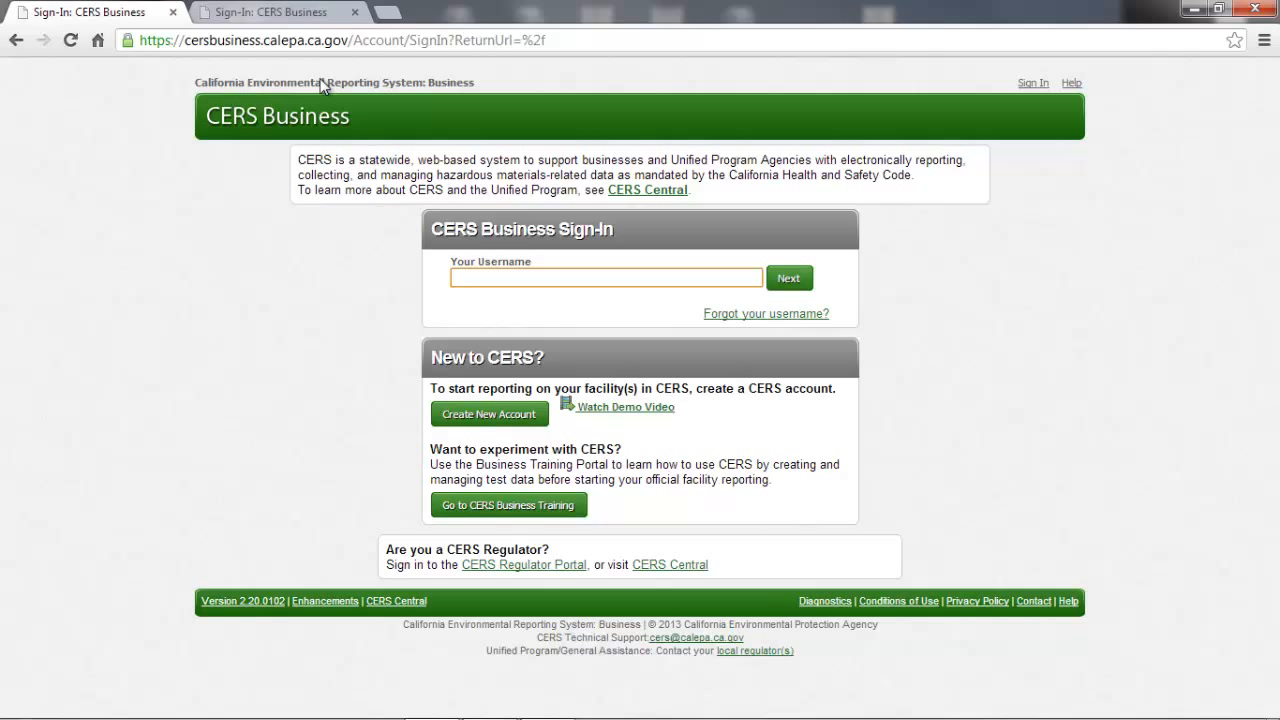
- Switch to the CERS Business Training Portal sign-in page and sign in with the account username and password
{"action": "left_click", "coordinate": [290, 16]}
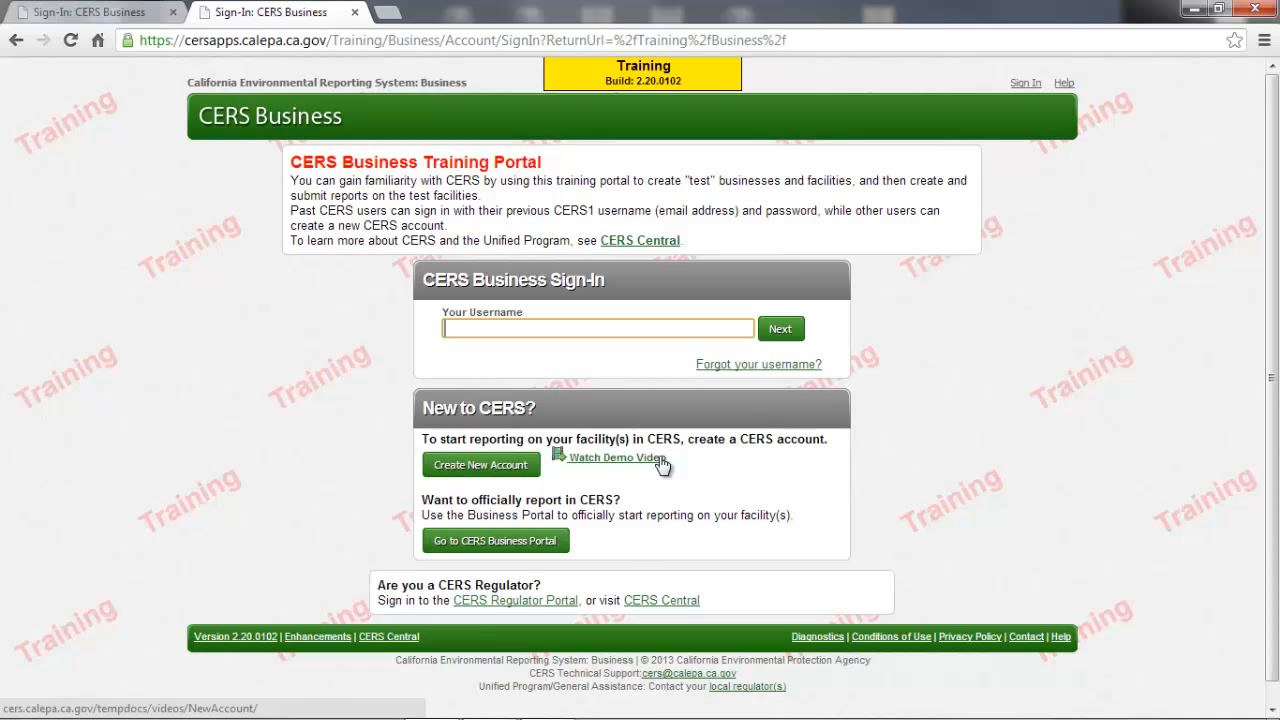
{"action": "left_click", "coordinate": [600, 327]}
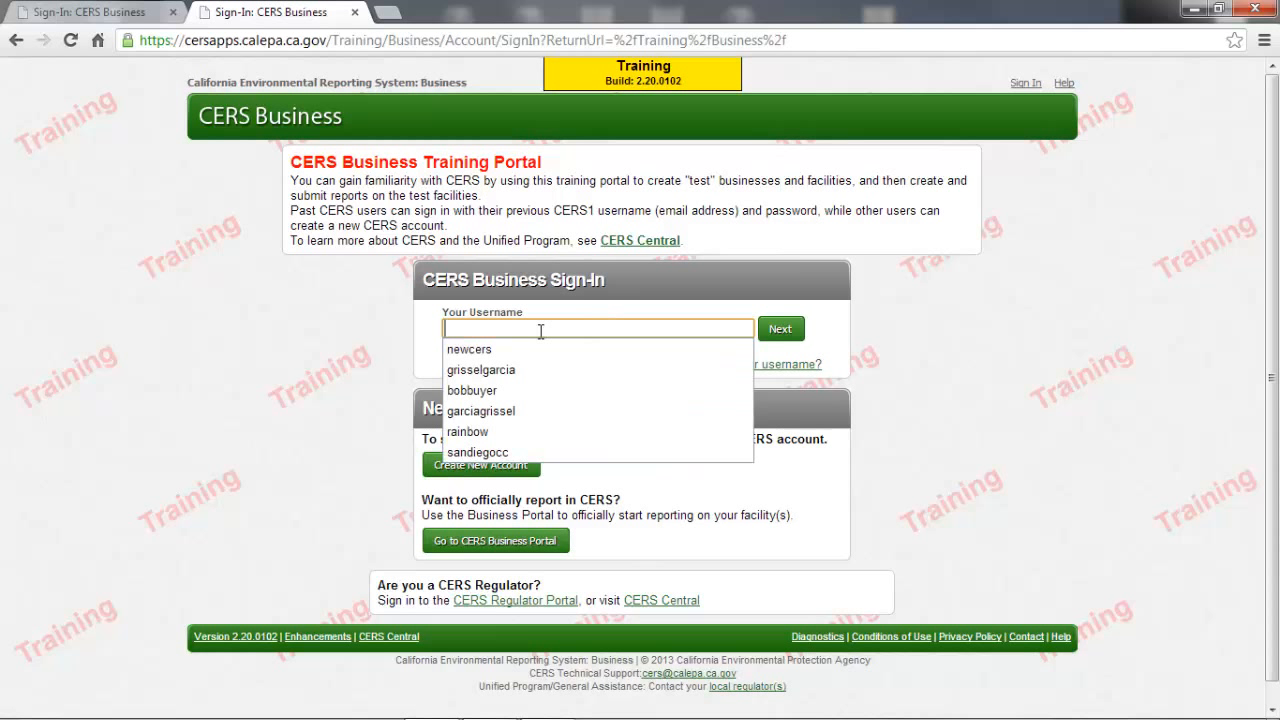
{"action": "type", "text": "newcers"}
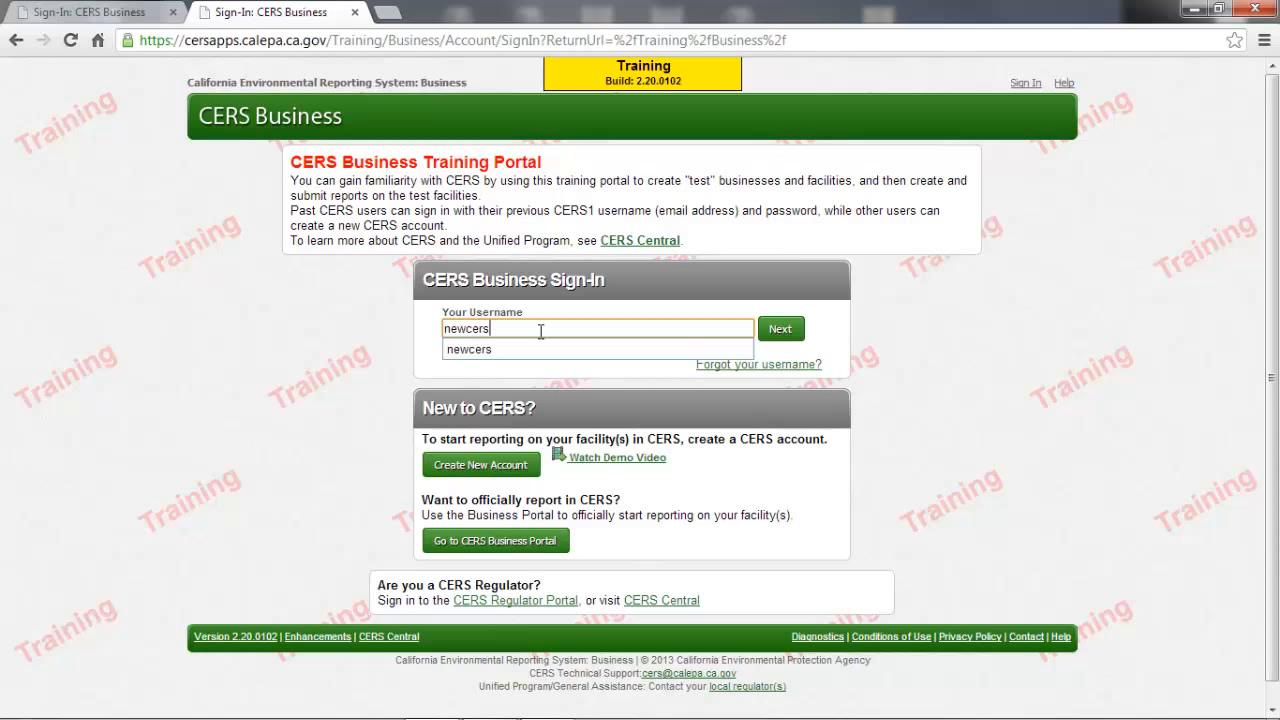
{"action": "left_click", "coordinate": [779, 331]}
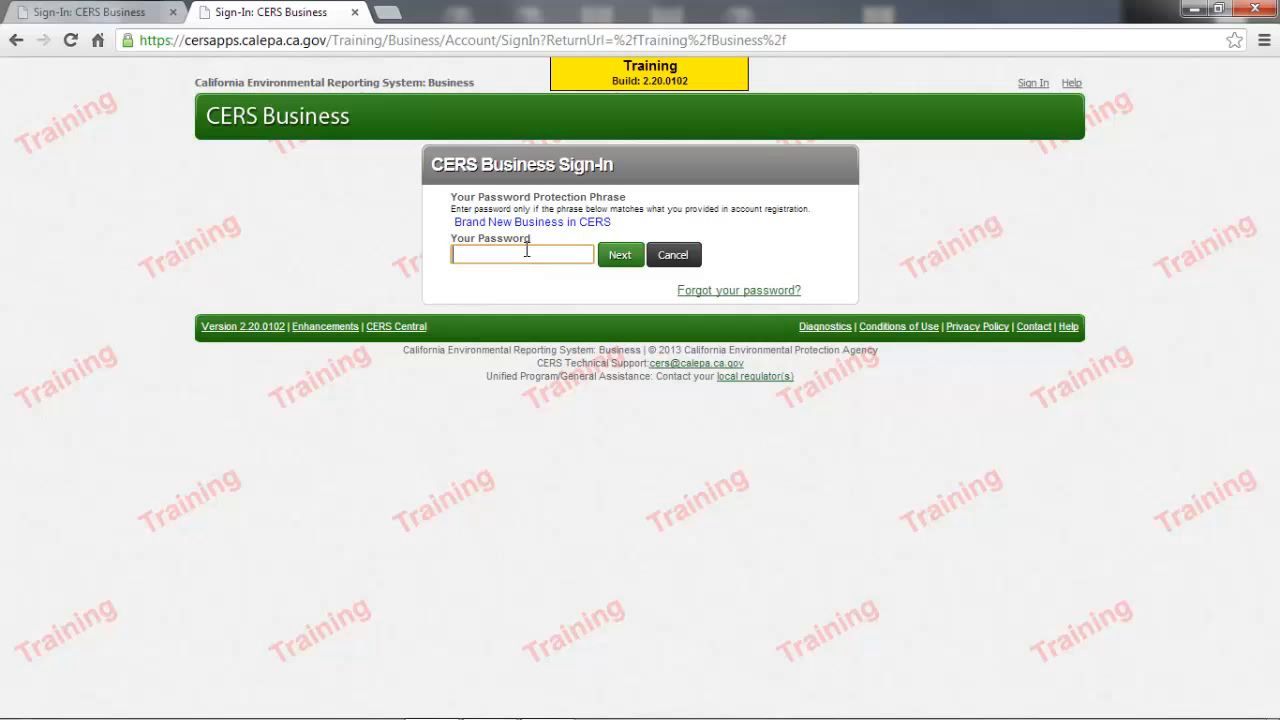
{"action": "type", "text": "•••••••••••"}
{"action": "left_click", "coordinate": [620, 257]}
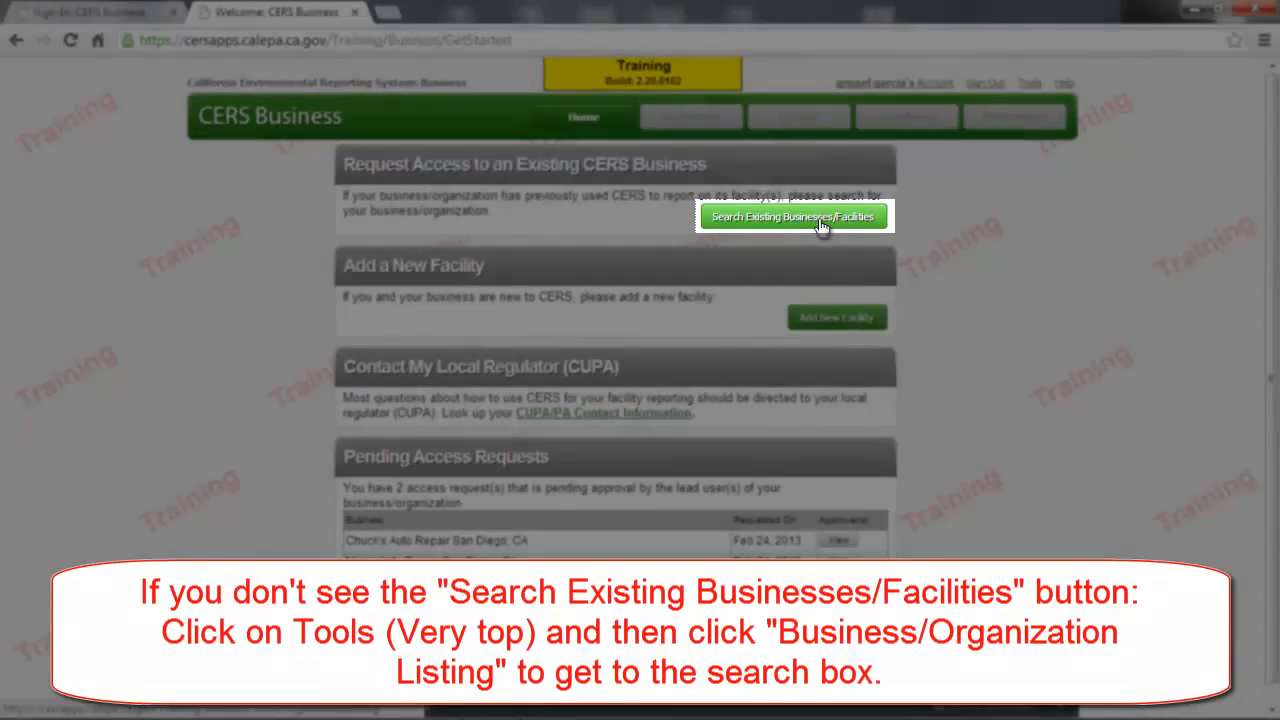
- Open the search for existing businesses and facilities and search by the facility's CERS ID
{"action": "left_click", "coordinate": [820, 226]}
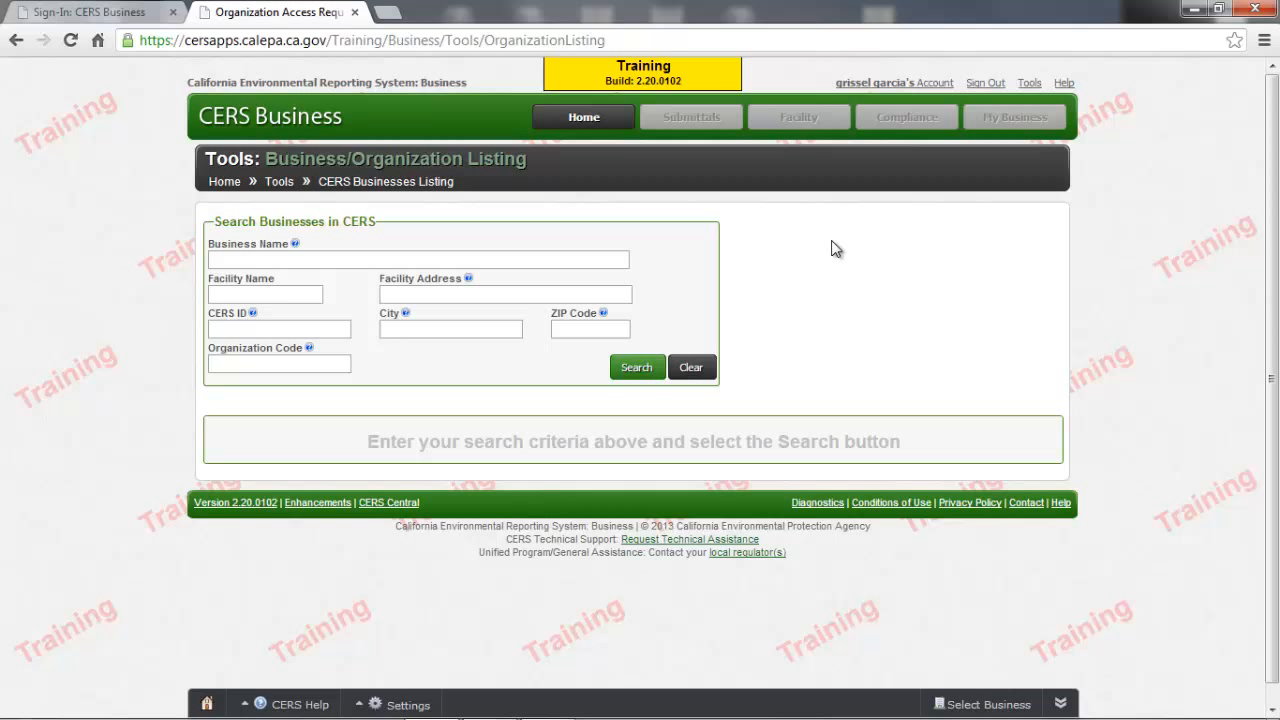
{"action": "left_click", "coordinate": [274, 329]}
{"action": "type", "text": "10"}
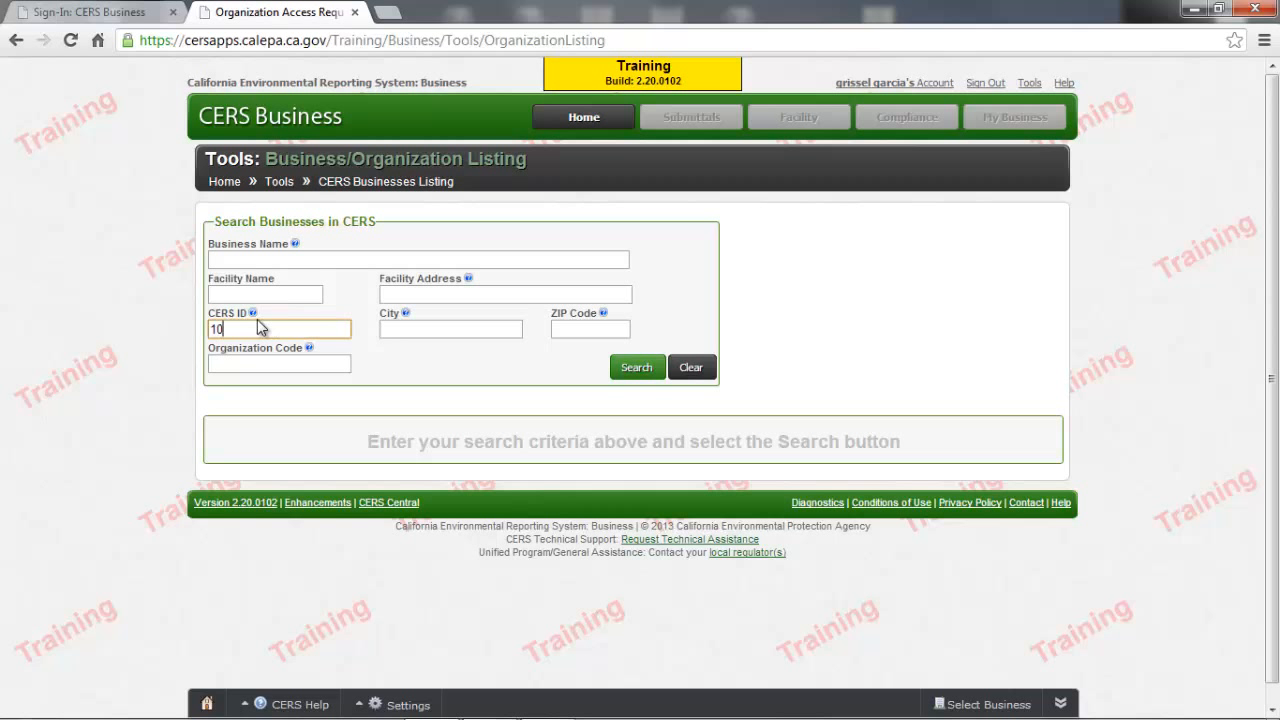
{"action": "type", "text": "147355"}
{"action": "left_click", "coordinate": [636, 367]}
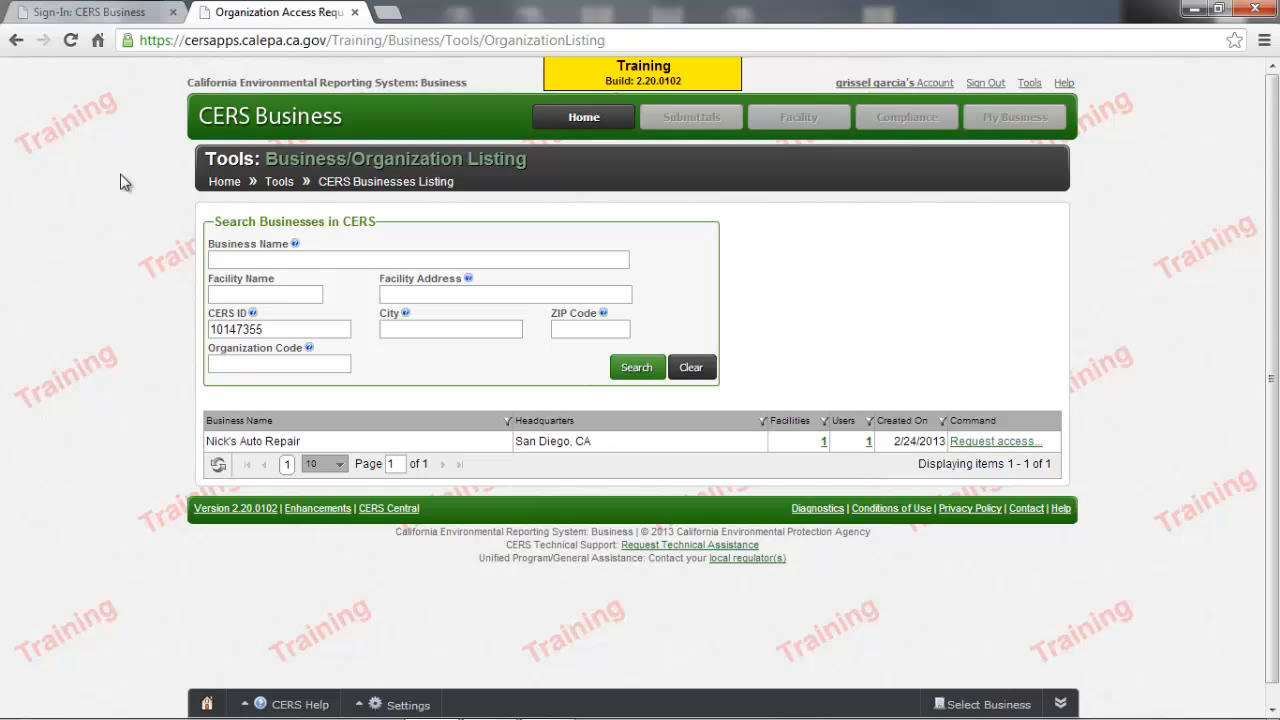
- Reload the business listing to reset its search form and search for the business name "nicks"
{"action": "left_click", "coordinate": [71, 42]}
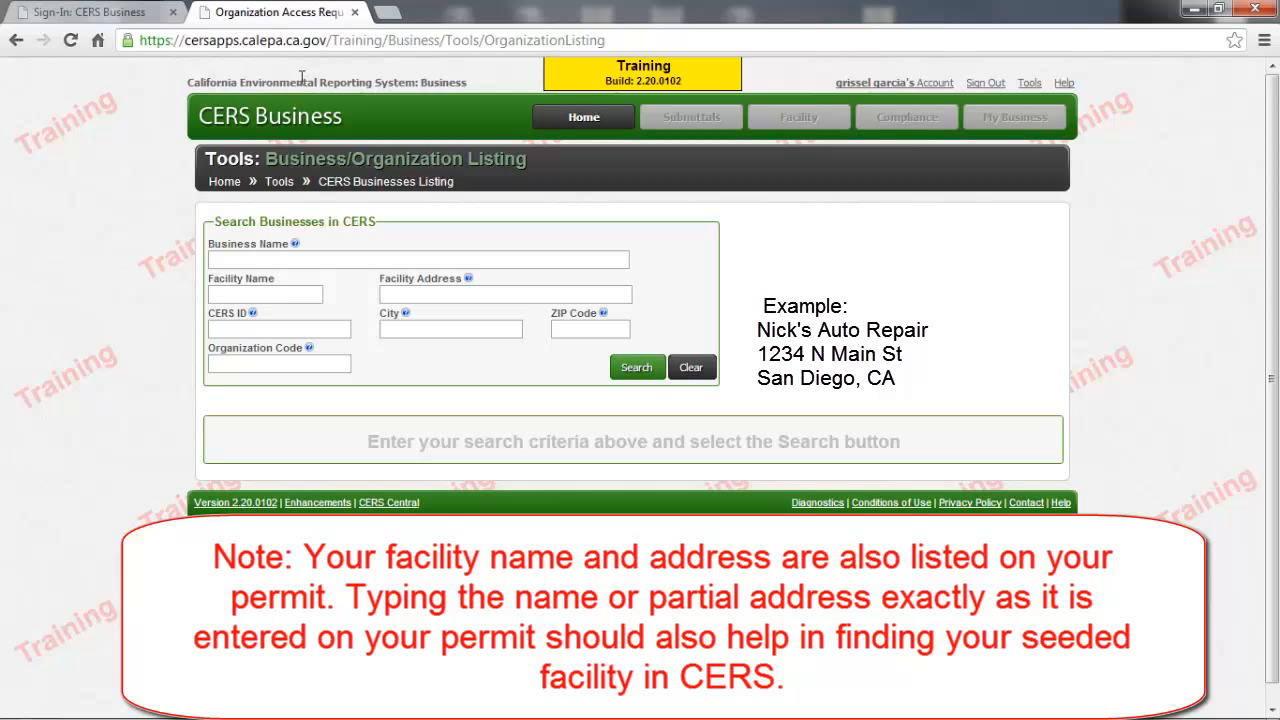
{"action": "left_click", "coordinate": [271, 259]}
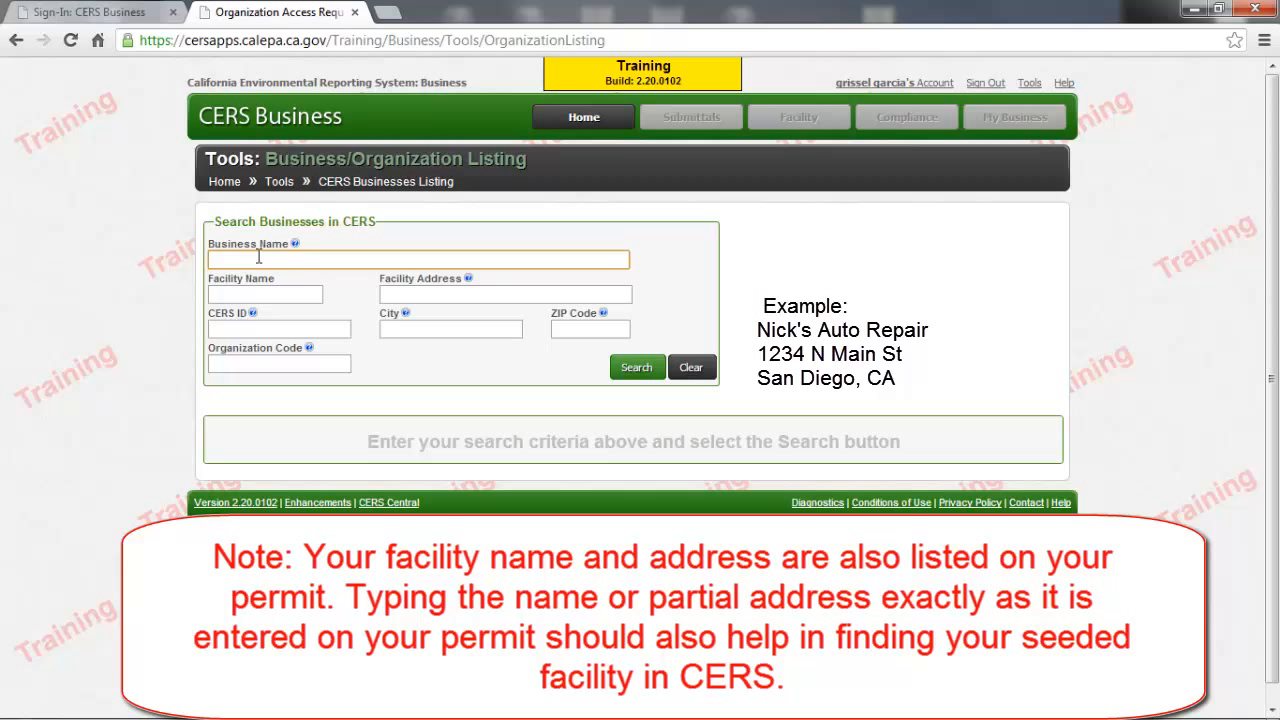
{"action": "type", "text": "nicks"}
{"action": "left_click", "coordinate": [637, 368]}
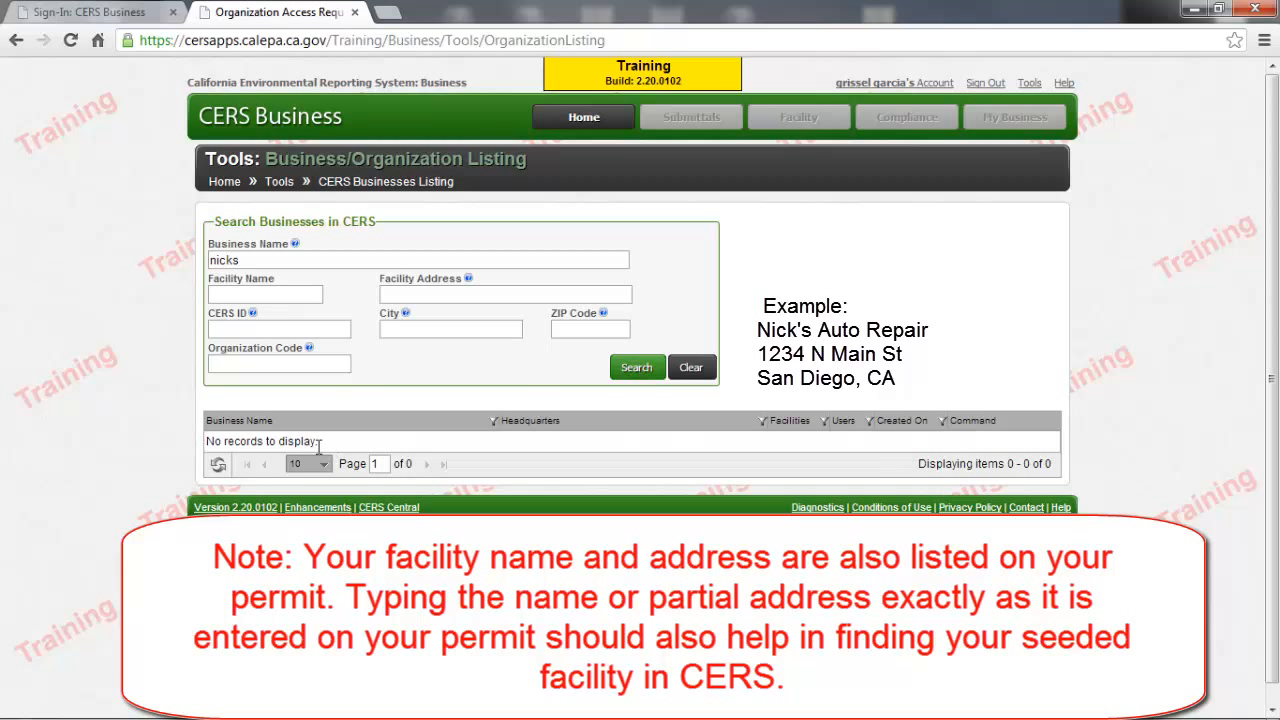
- Clear the business name and search by the full facility street address, with "North" spelled out, and the city San Diego
{"action": "mouse_move", "coordinate": [309, 347]}
{"action": "left_click_drag", "start_coordinate": [500, 257], "coordinate": [149, 251]}
{"action": "key", "text": "BackSpace"}
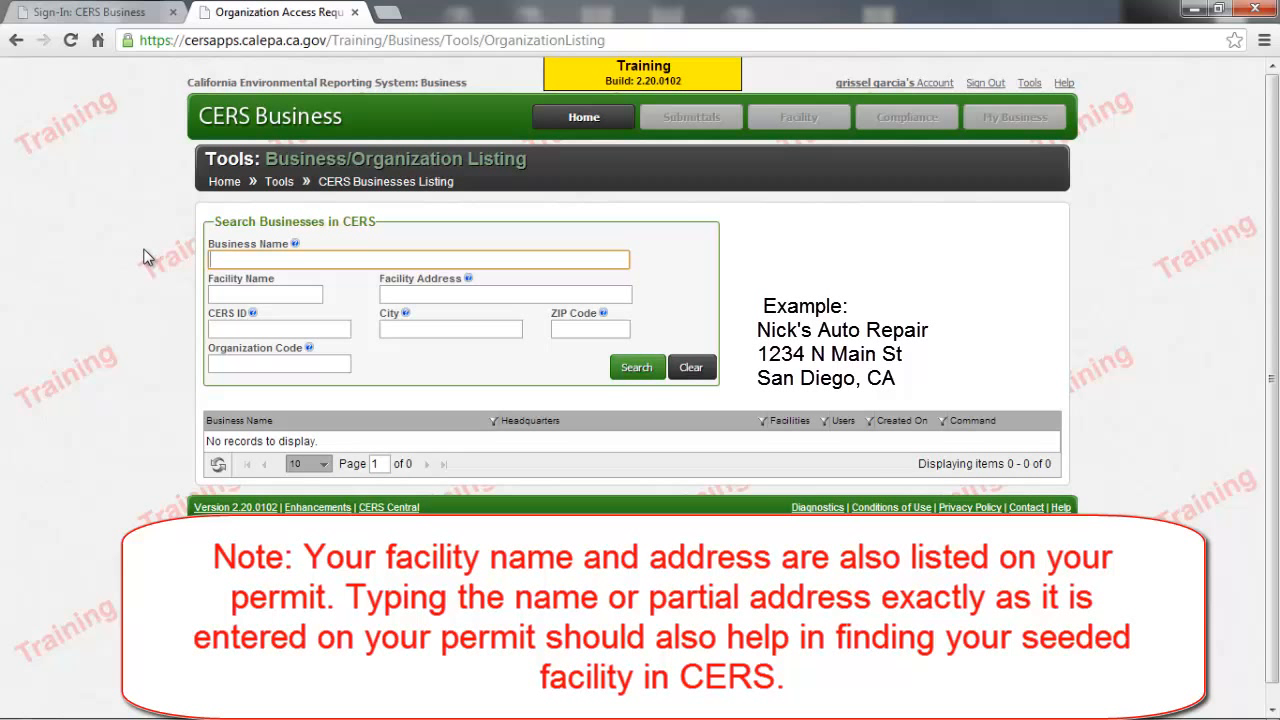
{"action": "mouse_move", "coordinate": [412, 316]}
{"action": "left_click", "coordinate": [543, 294]}
{"action": "type", "text": "1234 "}
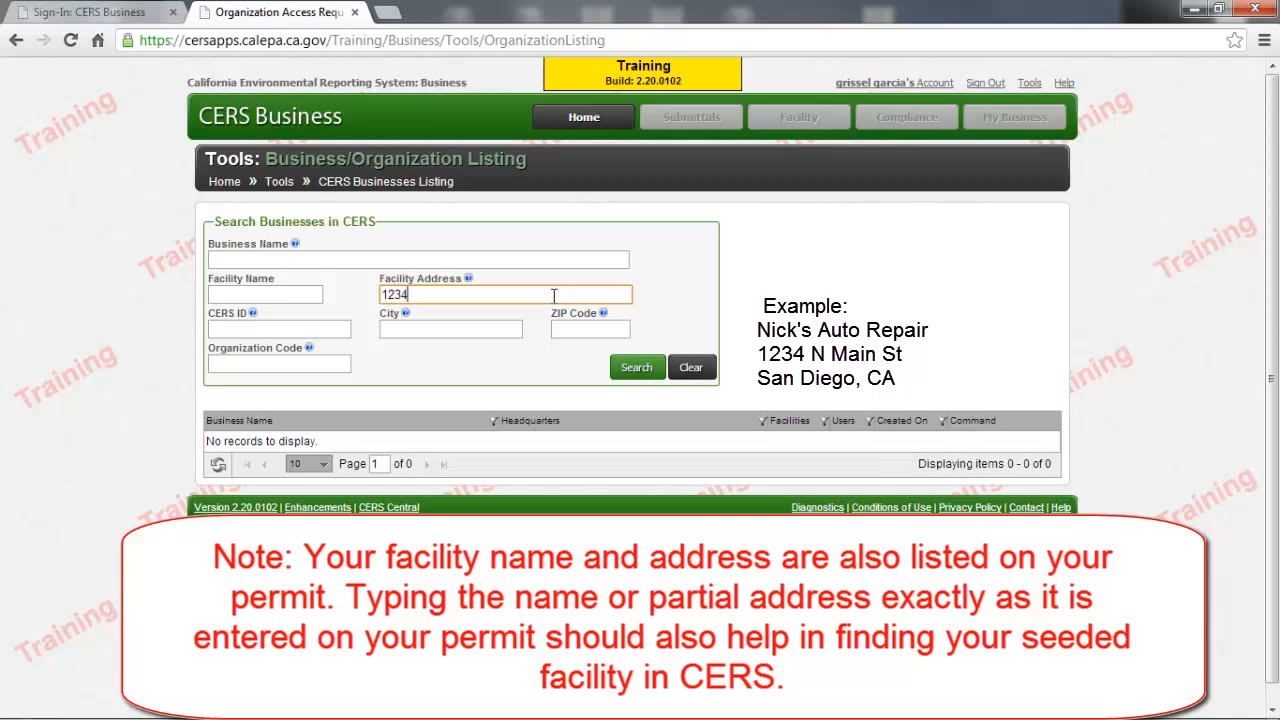
{"action": "type", "text": "North Main St"}
{"action": "left_click", "coordinate": [477, 322]}
{"action": "type", "text": "S"}
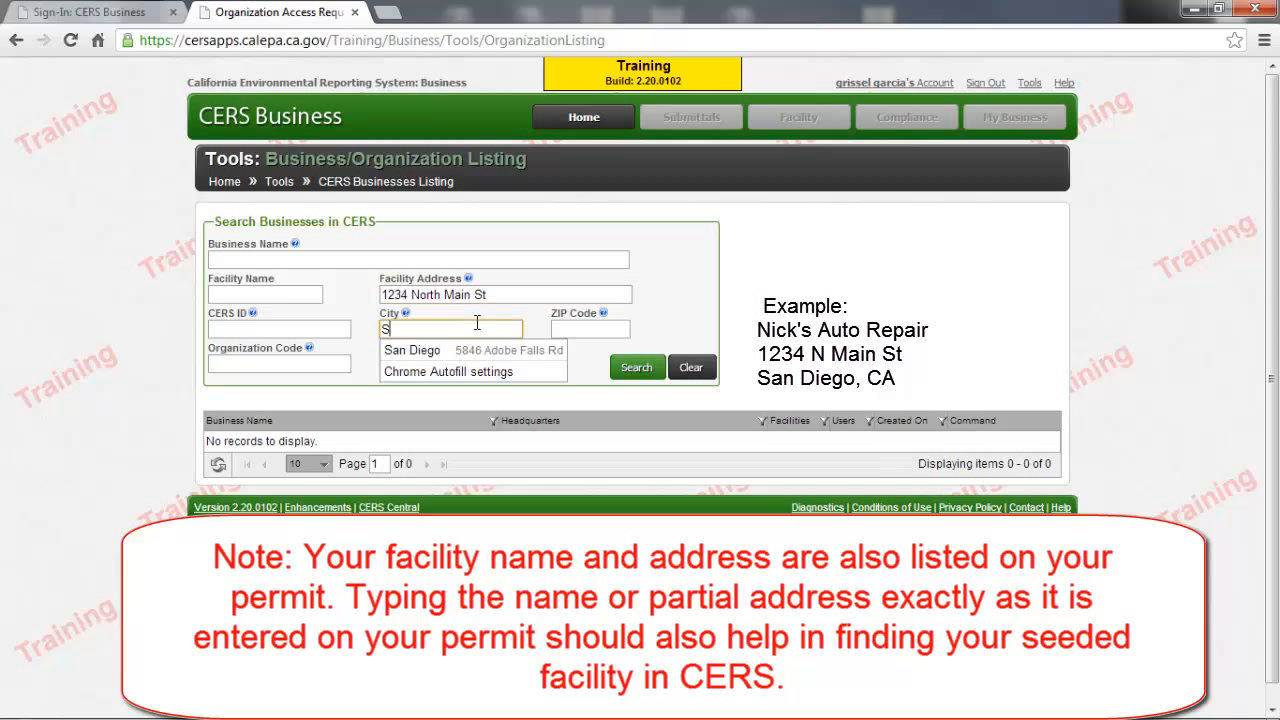
{"action": "type", "text": "an Diego"}
{"action": "key", "text": "Tab"}
{"action": "left_click", "coordinate": [625, 372]}
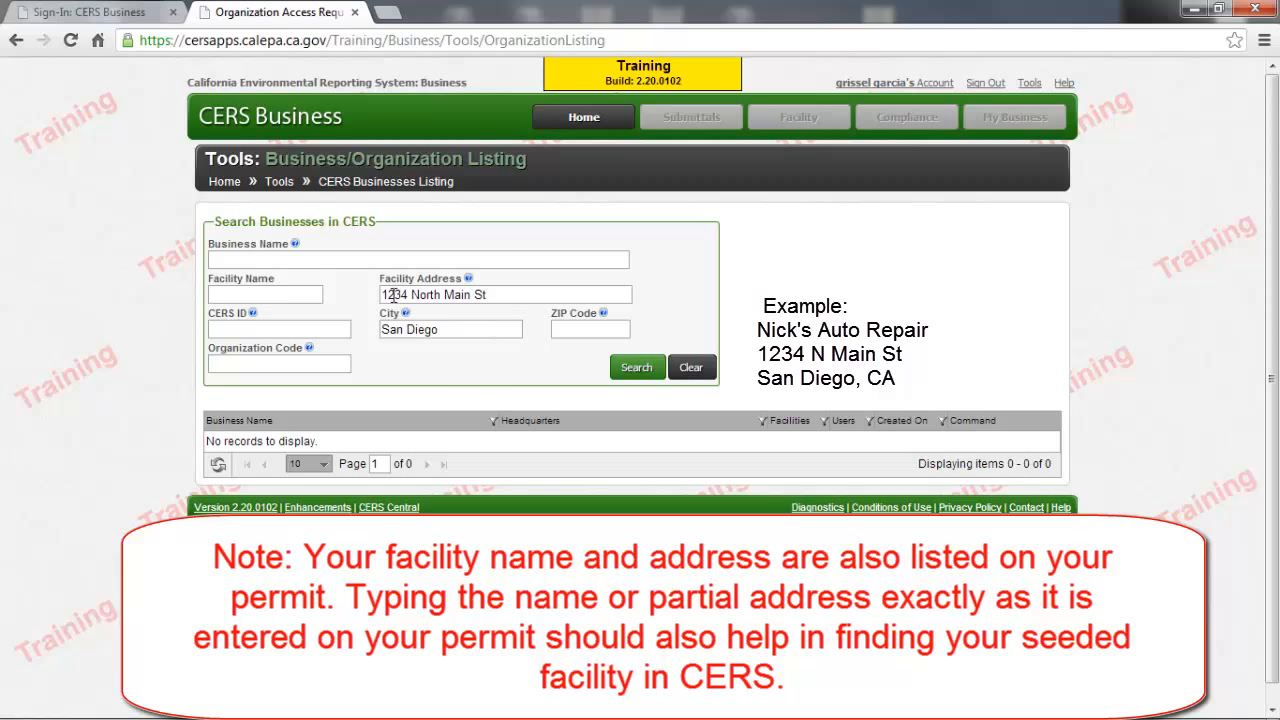
- Shorten the facility address to "Main St" and repeat the search
{"action": "left_click", "coordinate": [445, 294]}
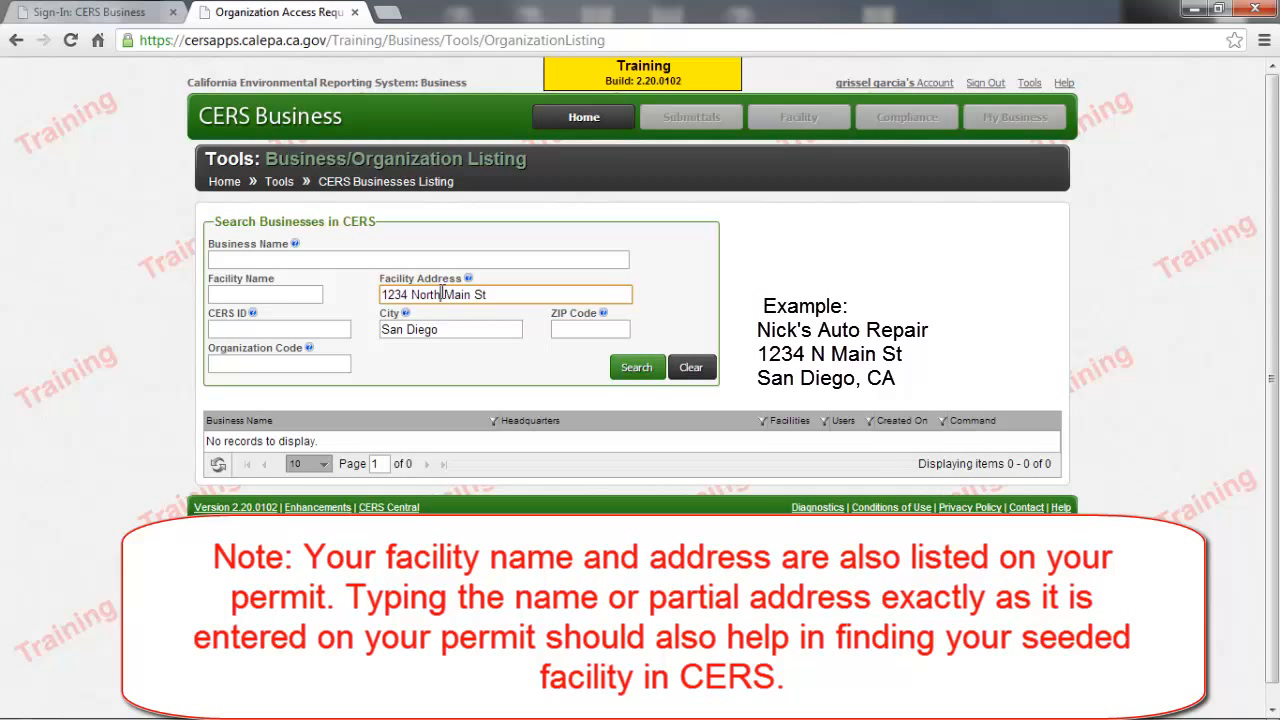
{"action": "left_click", "coordinate": [445, 294]}
{"action": "key", "text": "BackSpace"}
{"action": "key", "text": "BackSpace"}
{"action": "key", "text": "BackSpace"}
{"action": "key", "text": "BackSpace"}
{"action": "key", "text": "BackSpace"}
{"action": "key", "text": "BackSpace"}
{"action": "key", "text": "BackSpace"}
{"action": "key", "text": "BackSpace"}
{"action": "key", "text": "BackSpace"}
{"action": "key", "text": "BackSpace"}
{"action": "key", "text": "BackSpace"}
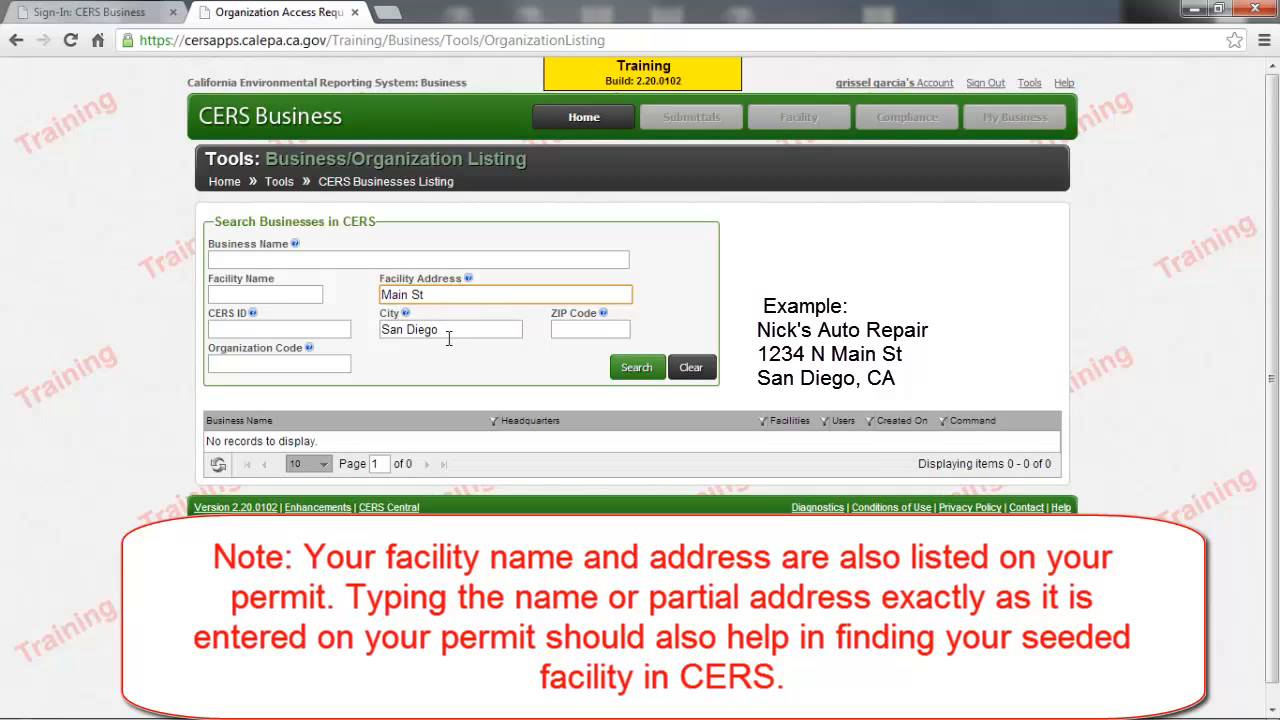
{"action": "left_click", "coordinate": [624, 372]}
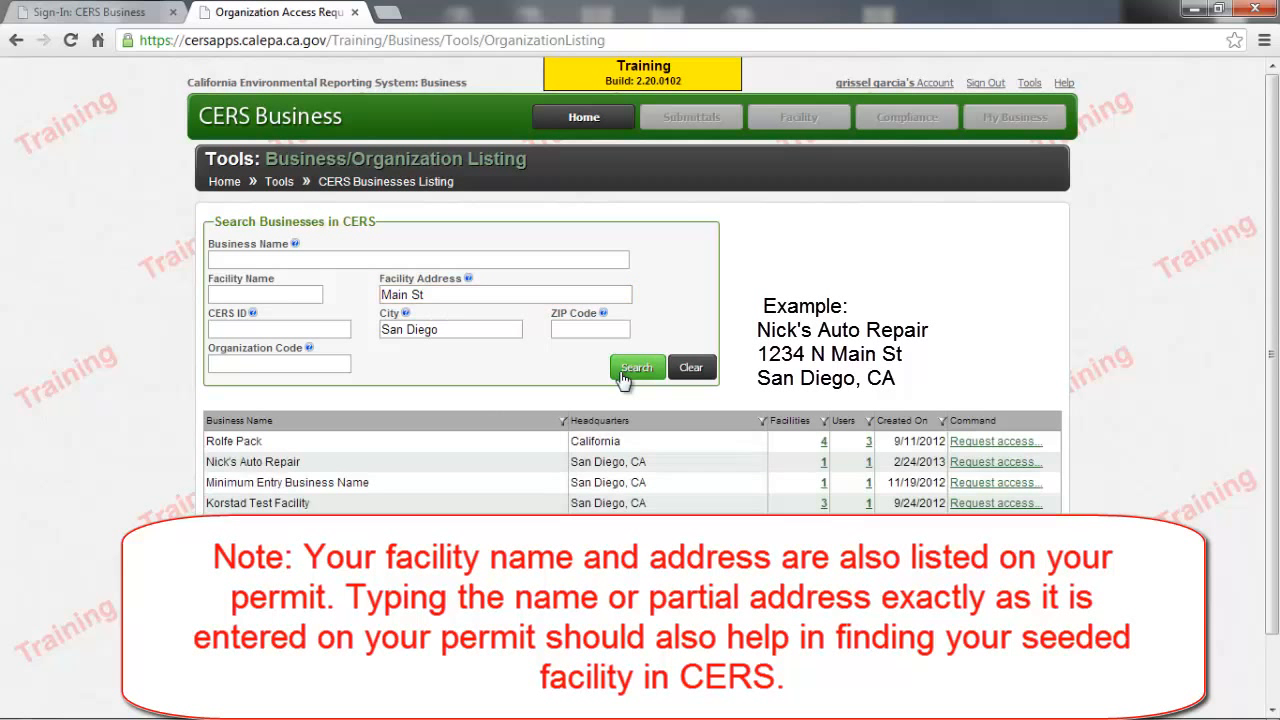
- Request access to Nick's Auto Repair, entering the contact phone number and the title "Owner", and submit the request
{"action": "scroll", "coordinate": [624, 378], "scroll_direction": "down", "scroll_amount": 1}
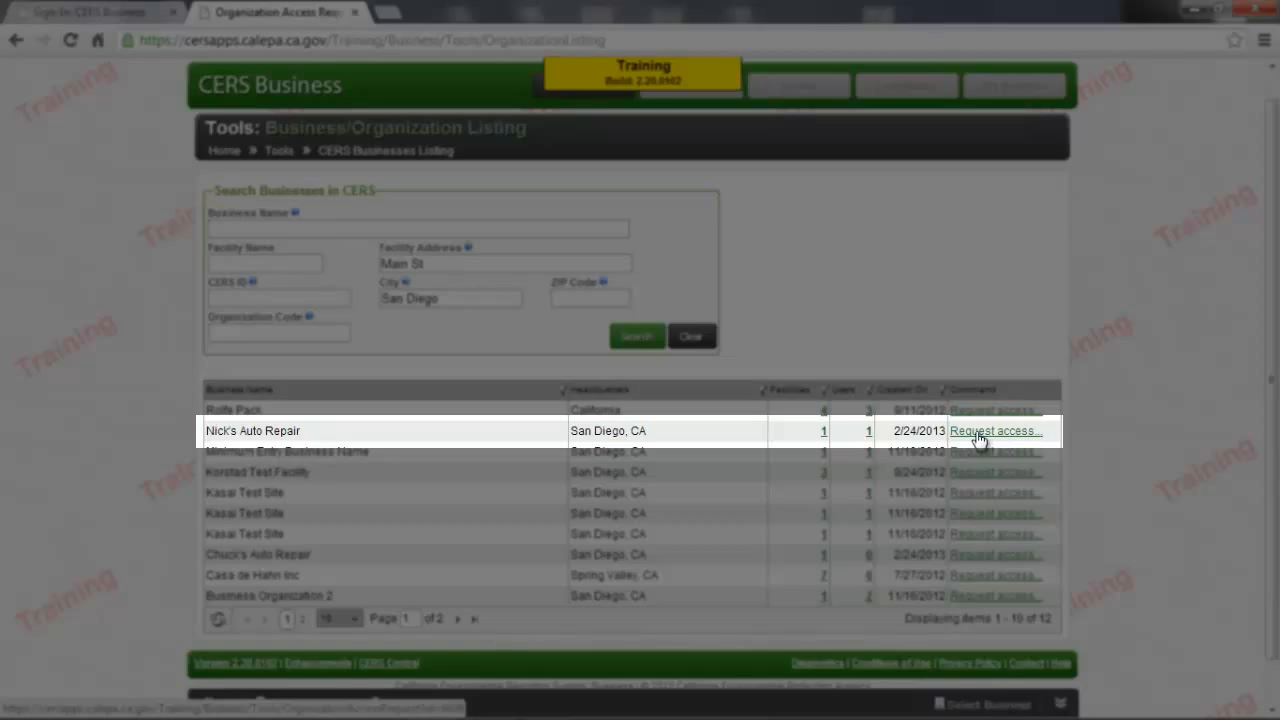
{"action": "left_click", "coordinate": [979, 440]}
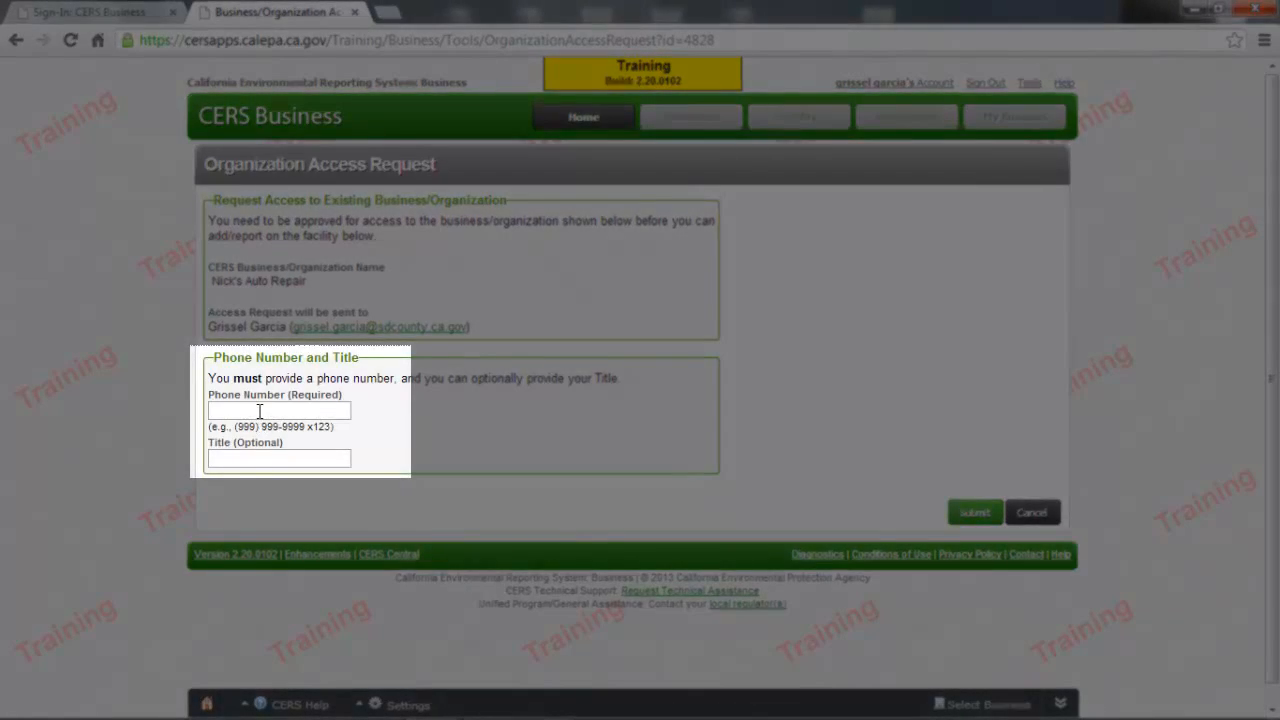
{"action": "left_click", "coordinate": [258, 411]}
{"action": "type", "text": "555"}
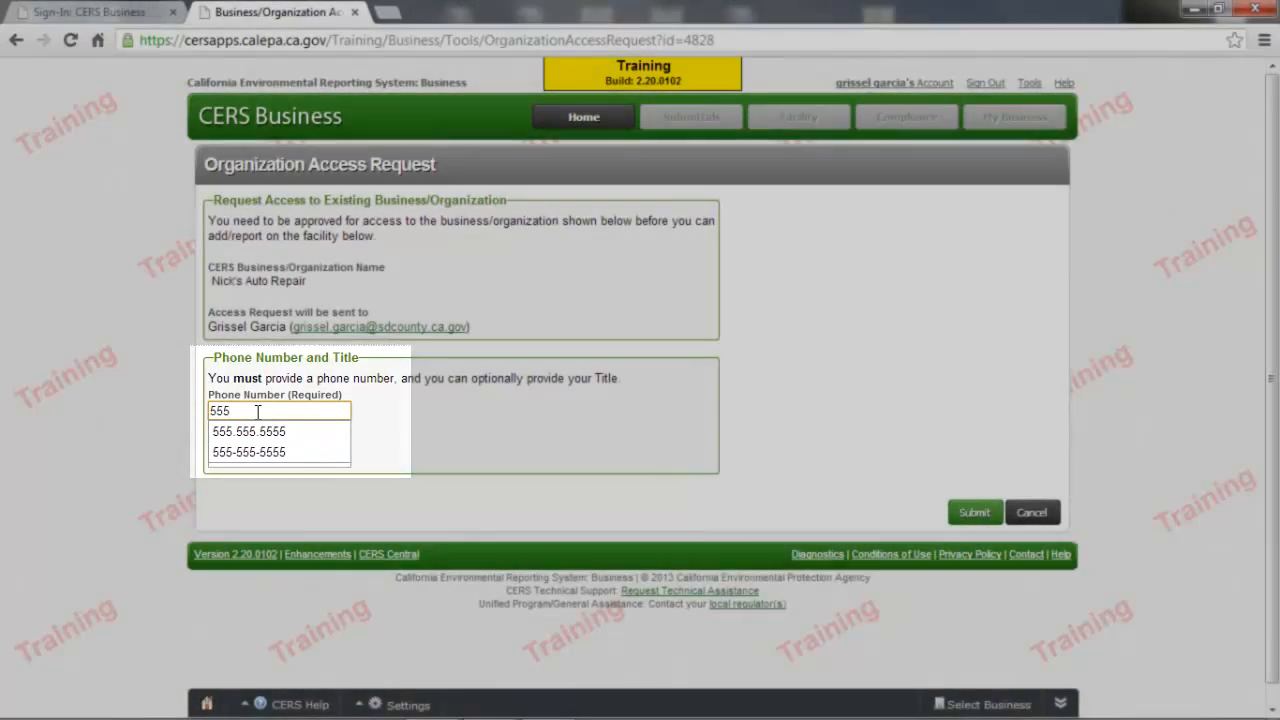
{"action": "type", "text": ".555.5555"}
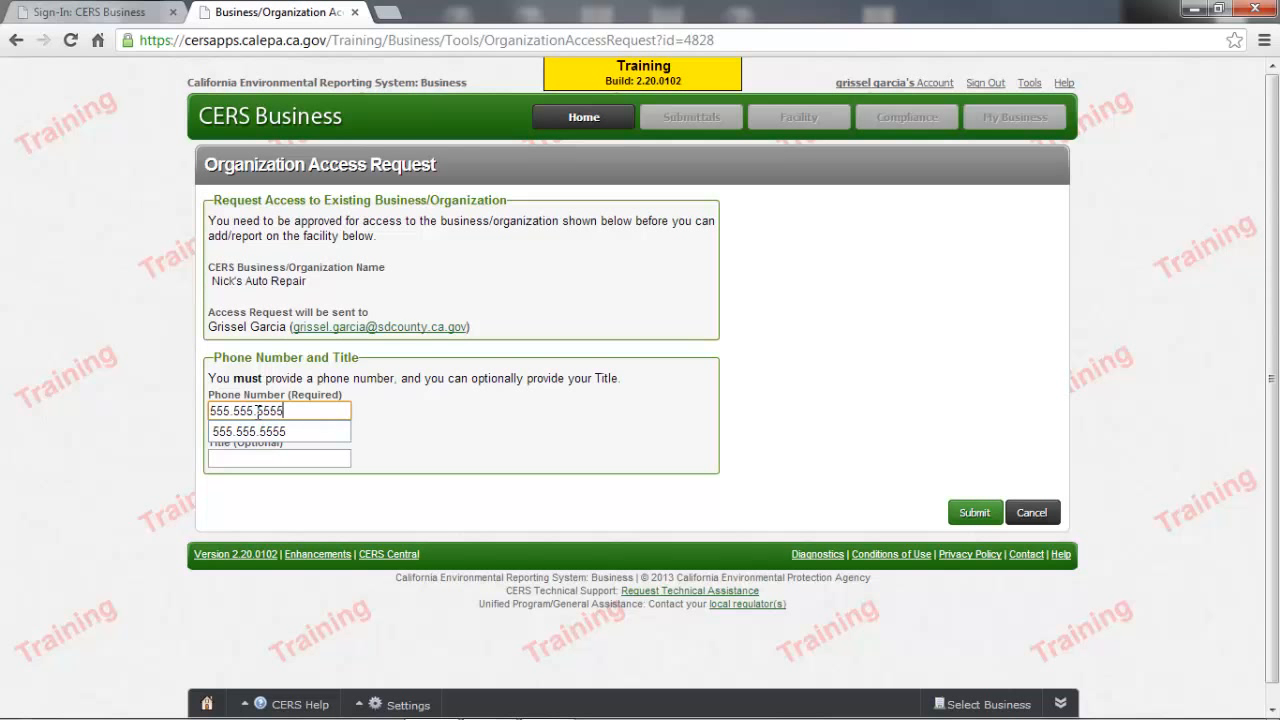
{"action": "key", "text": "Tab"}
{"action": "type", "text": "Owner"}
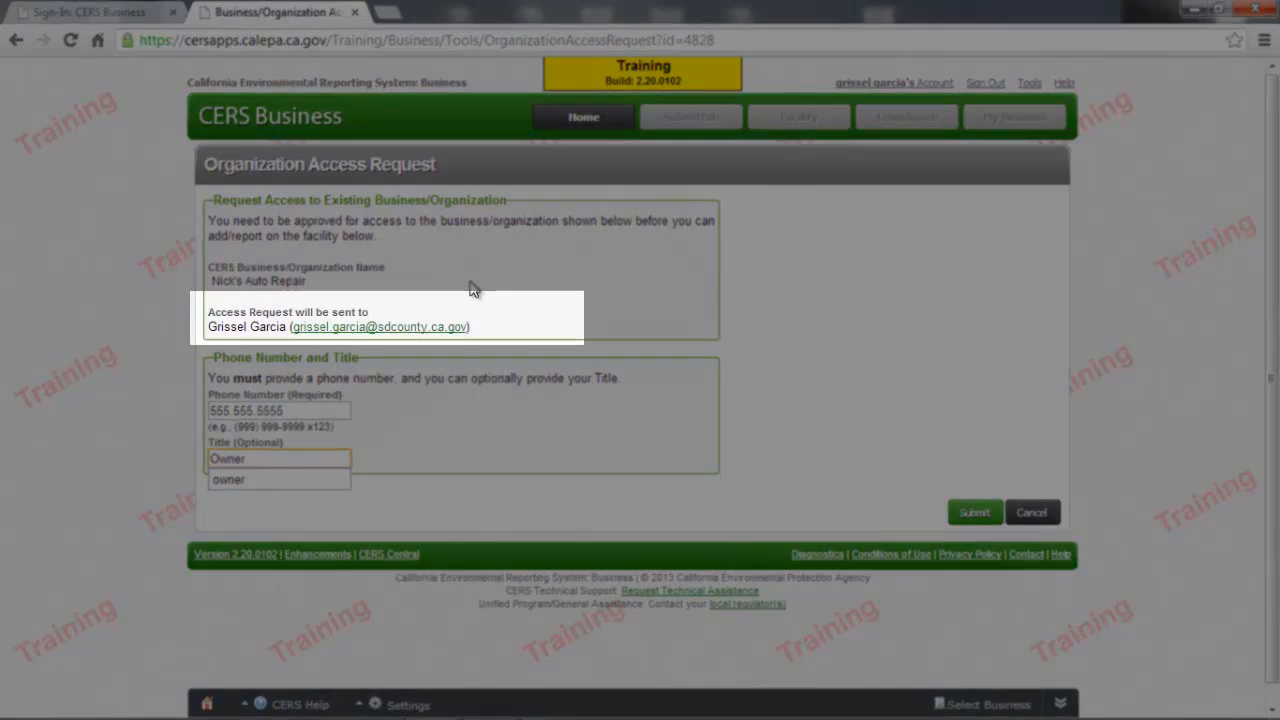
{"action": "left_click", "coordinate": [470, 282]}
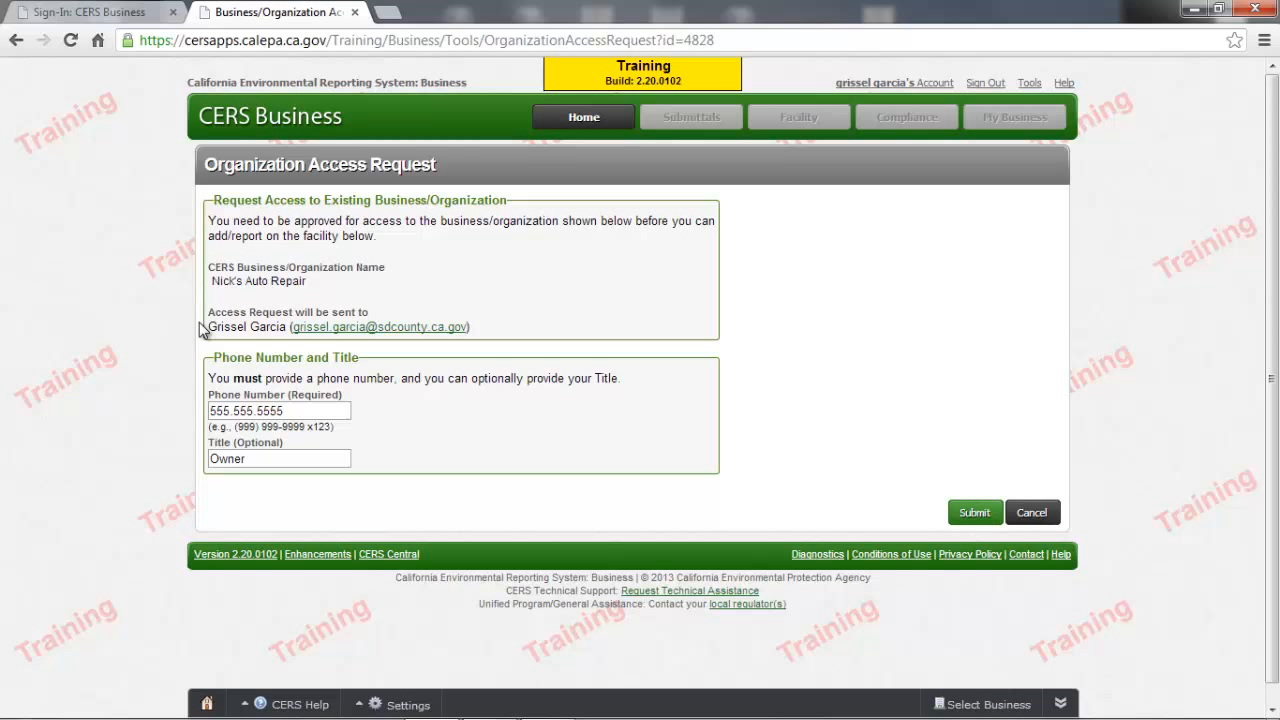
{"action": "left_click", "coordinate": [973, 513]}
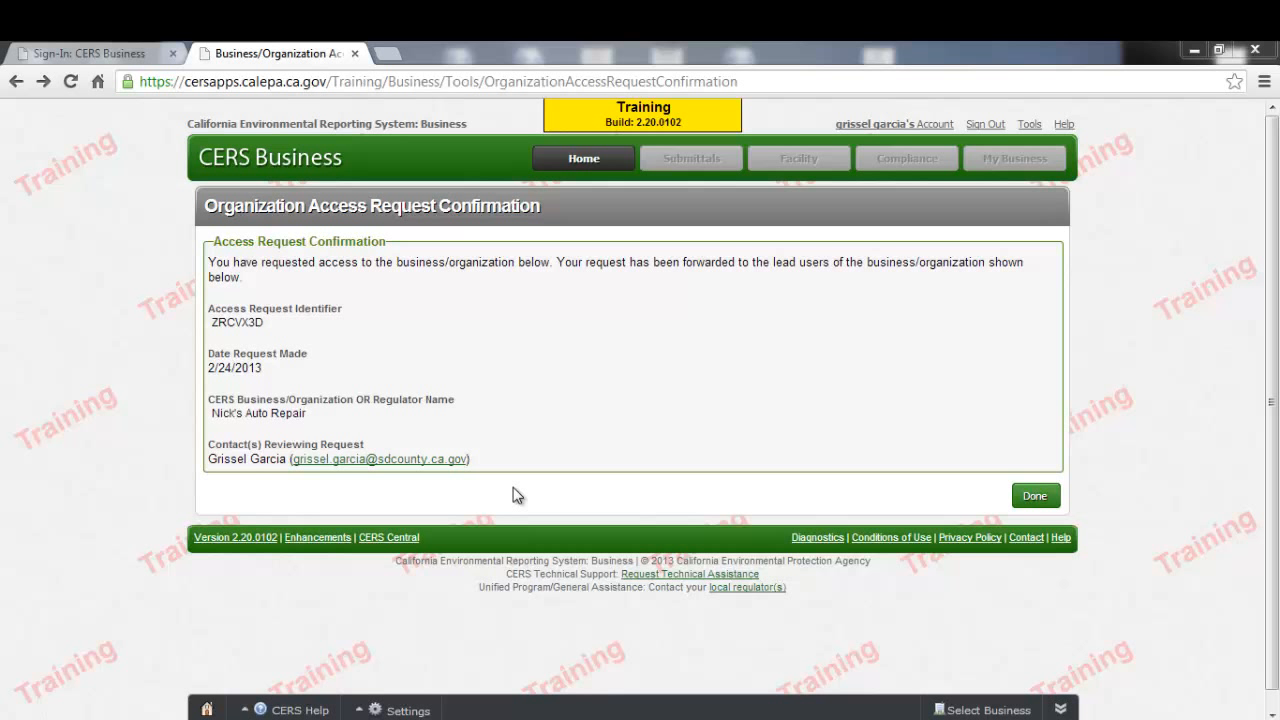
- Close the access request confirmation and open the Business/Organization Listing from the CERS tools
{"action": "left_click", "coordinate": [1041, 500]}
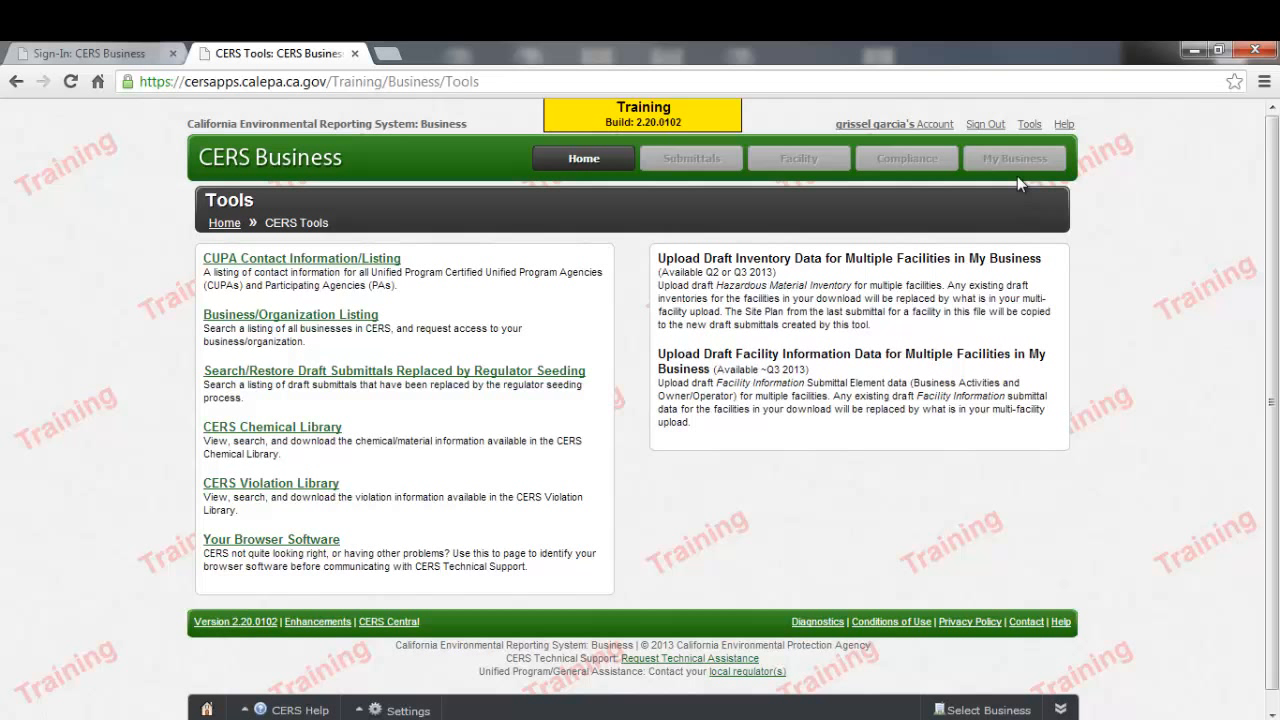
{"action": "left_click", "coordinate": [1022, 128]}
{"action": "left_click", "coordinate": [347, 317]}
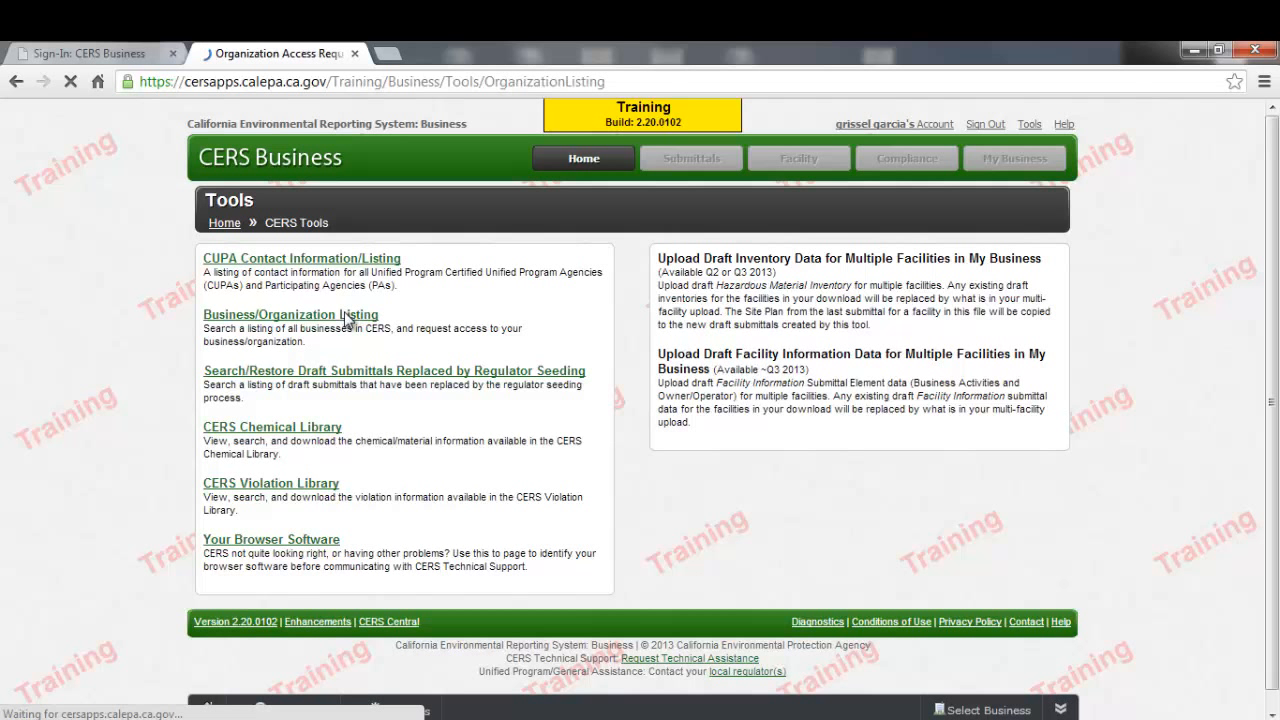